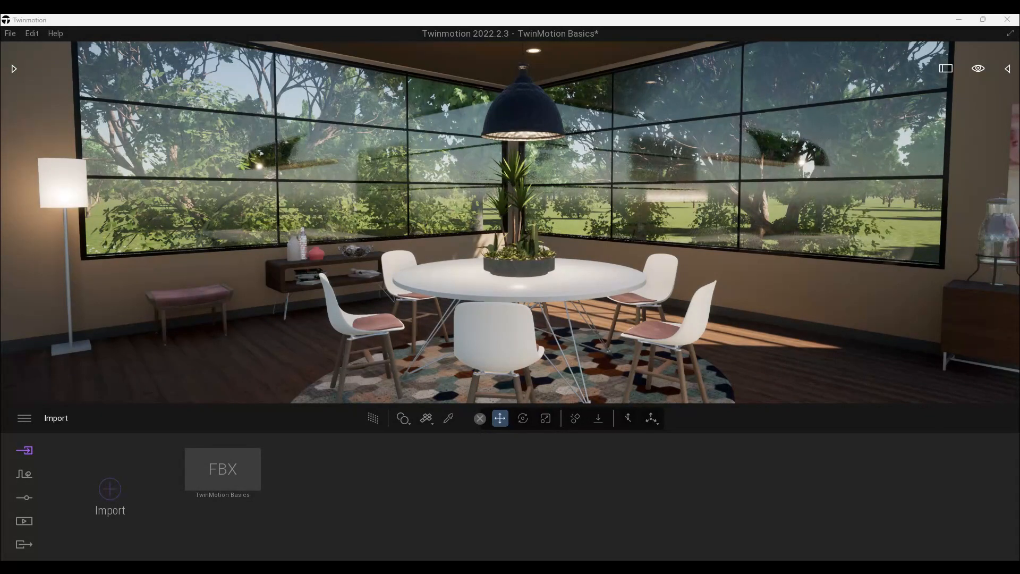
Create a media image of the current dining room view and name it "Room with a View"
left_click(27, 522)
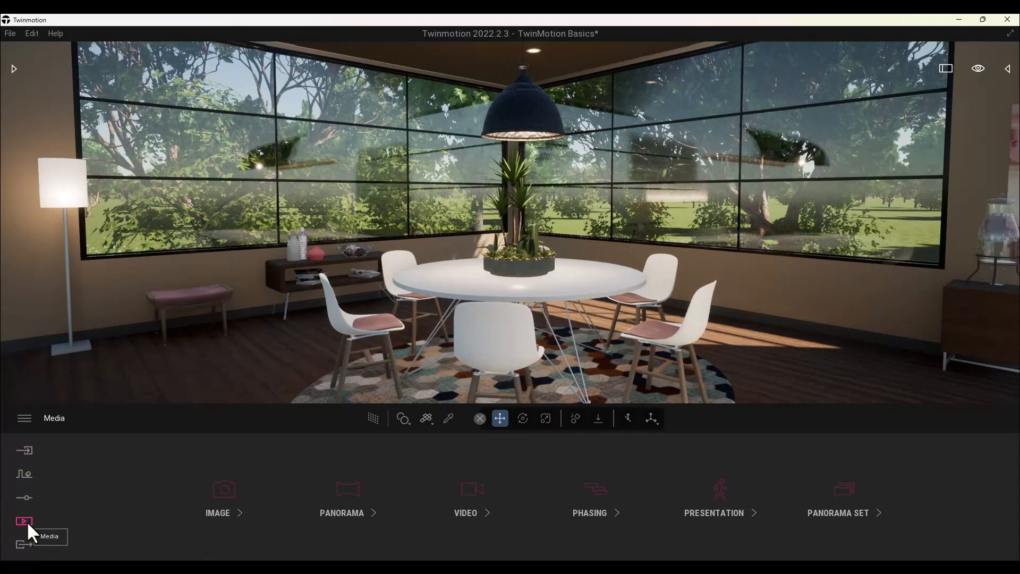
left_click(228, 512)
left_click(111, 483)
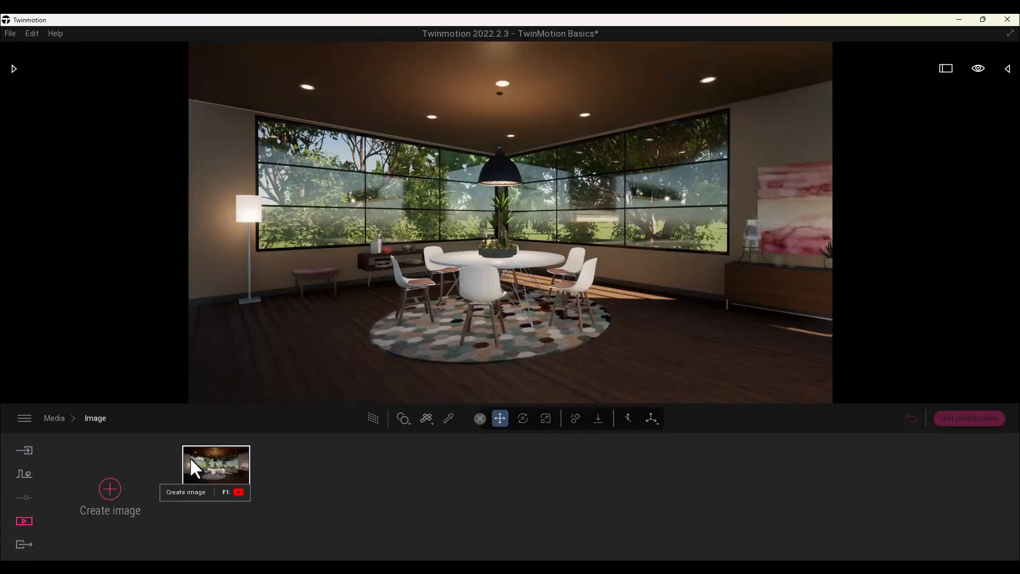
left_click(209, 440)
left_click(210, 404)
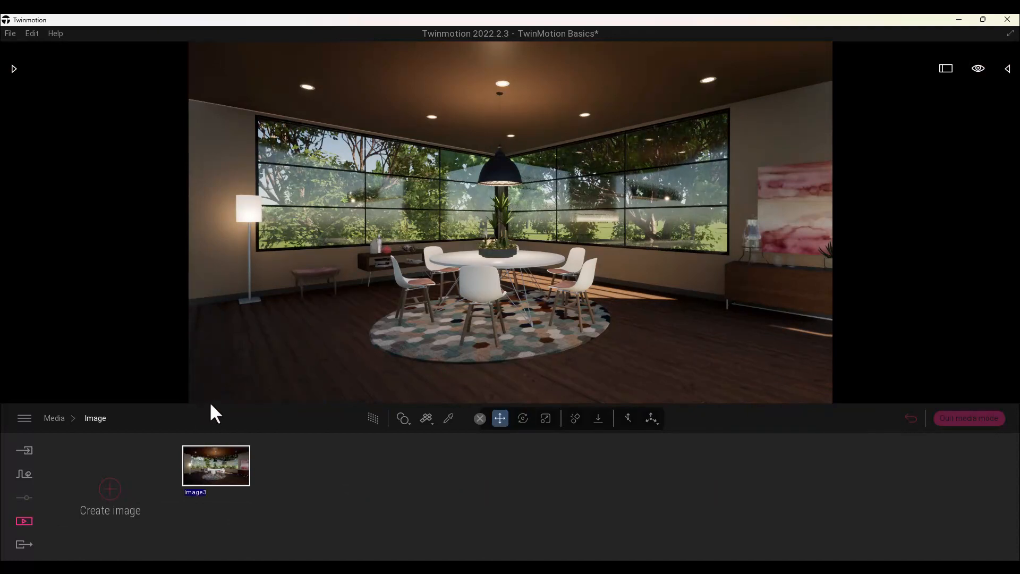
type("Room with a view")
Review the Path Tracer options in the renderer settings of the Room with a View image
left_click(242, 492)
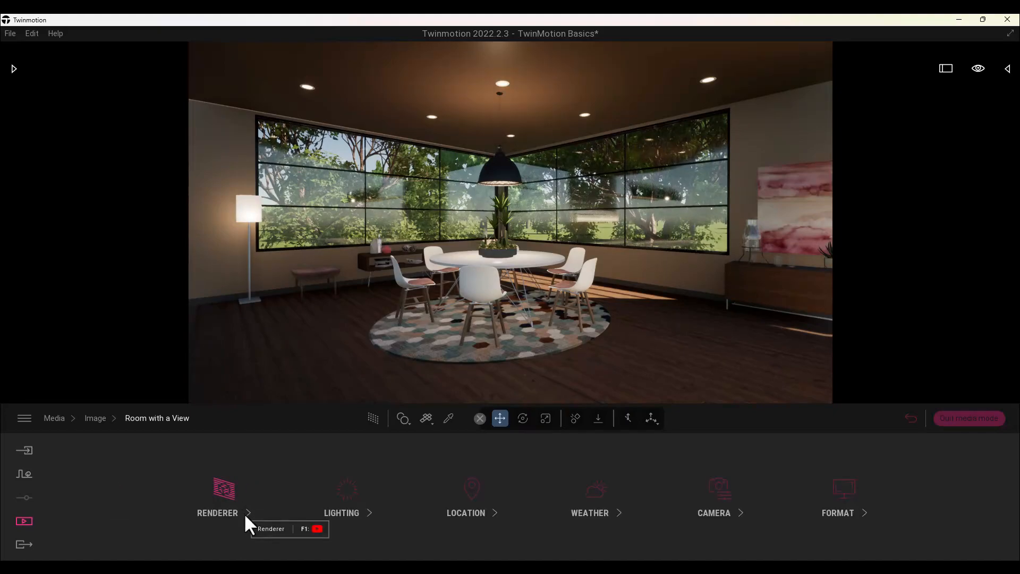
left_click(243, 512)
left_click(418, 500)
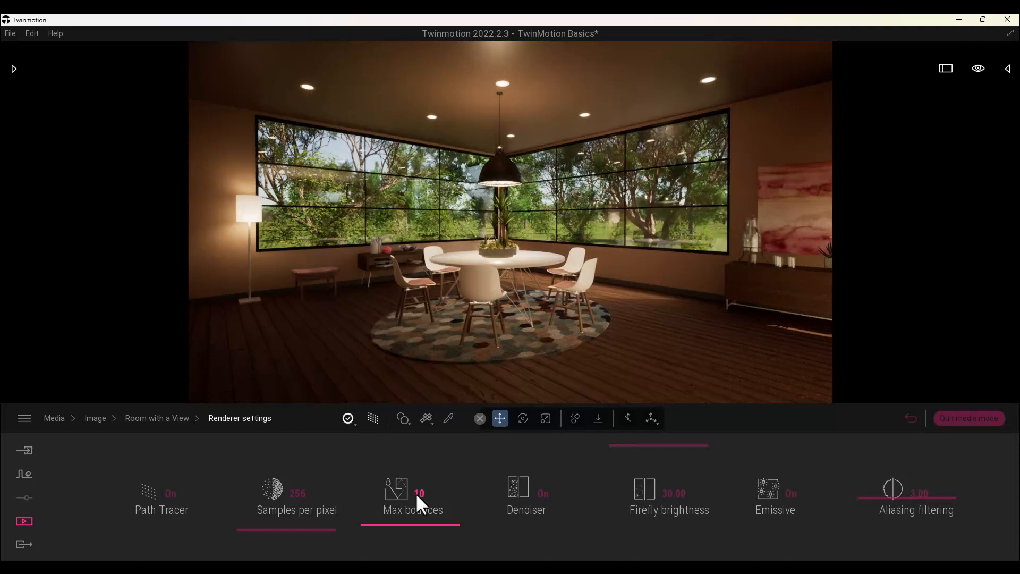
left_click(157, 418)
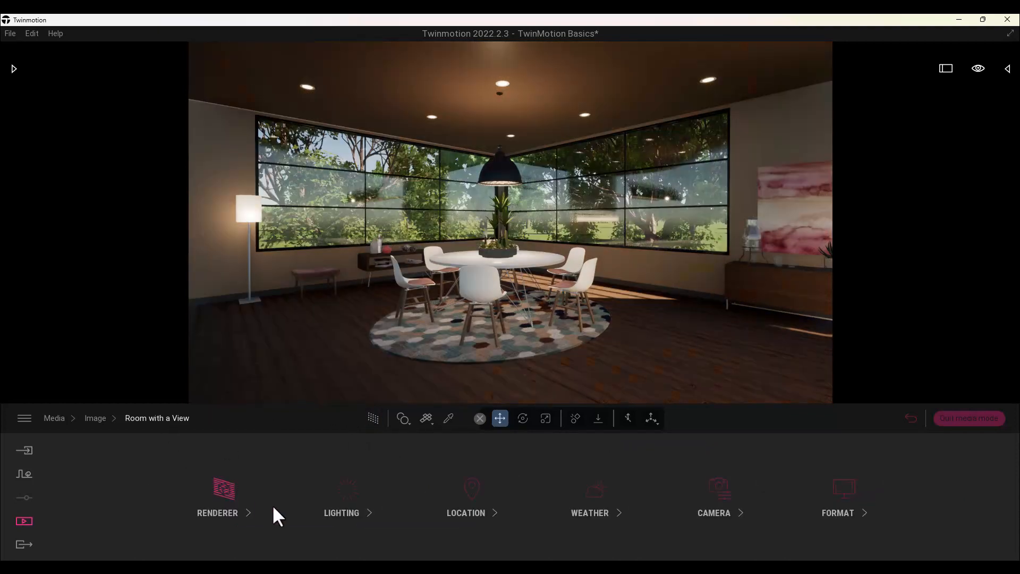
Set the image's ambient lighting to 1.56 and its exposure to 0.12
left_click(347, 513)
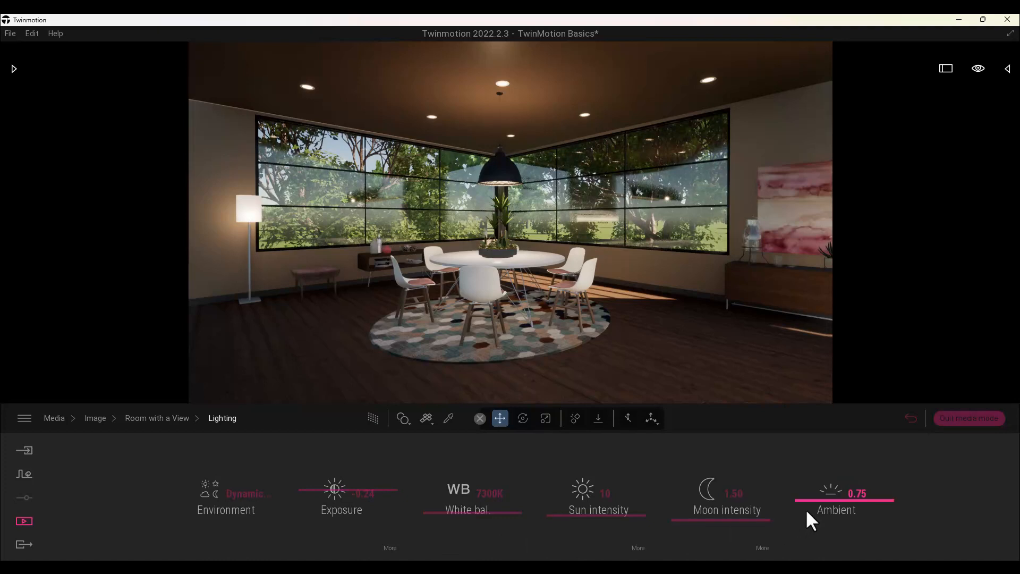
left_click_drag(818, 499, 815, 465)
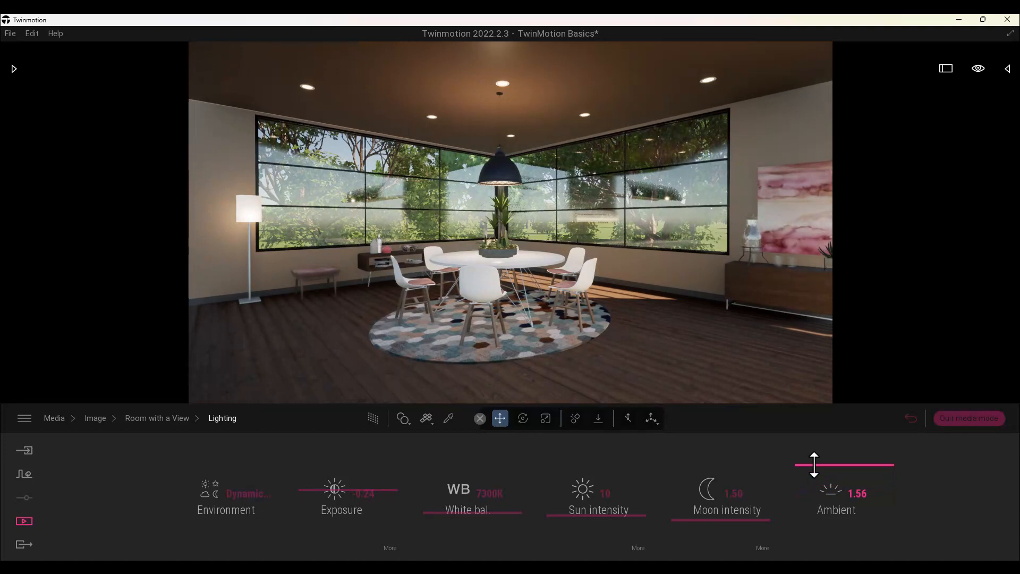
left_click(346, 489)
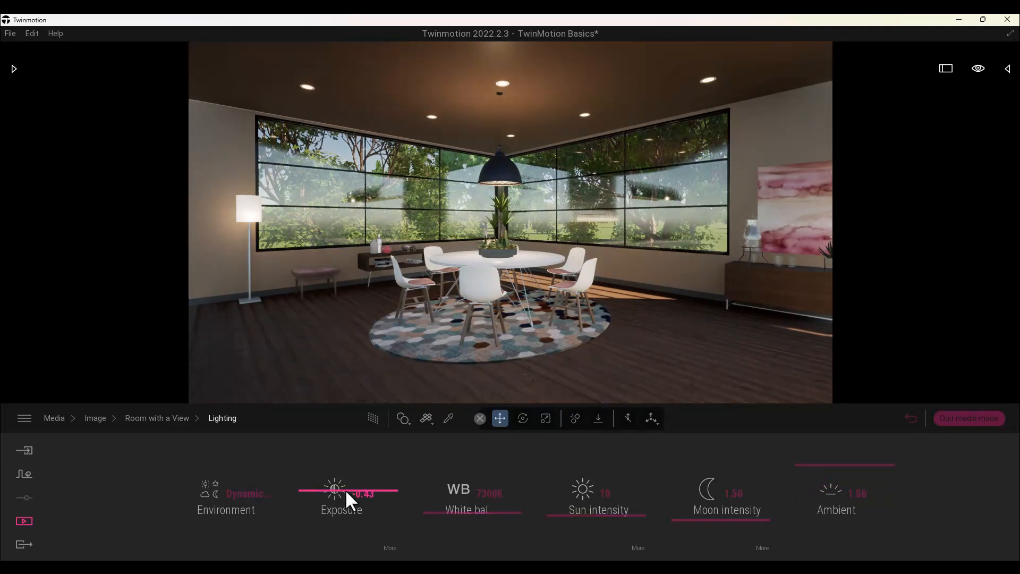
left_click_drag(346, 489, 346, 490)
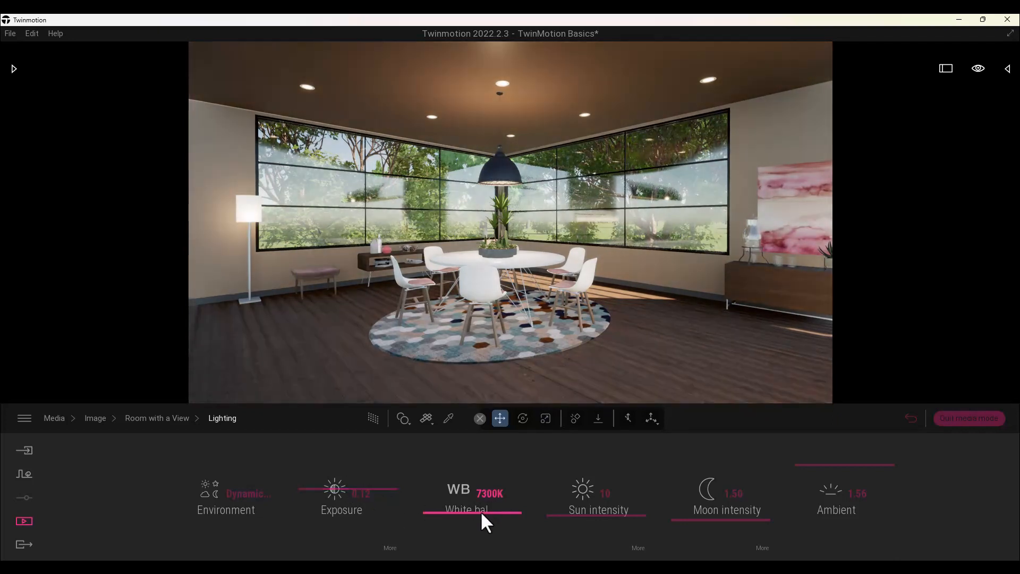
Set the image's white balance to 6939K and its sun intensity to 10
mouse_move(481, 512)
left_mouse_down()
mouse_move(481, 485)
mouse_move(478, 517)
left_mouse_up()
left_click_drag(479, 518, 479, 517)
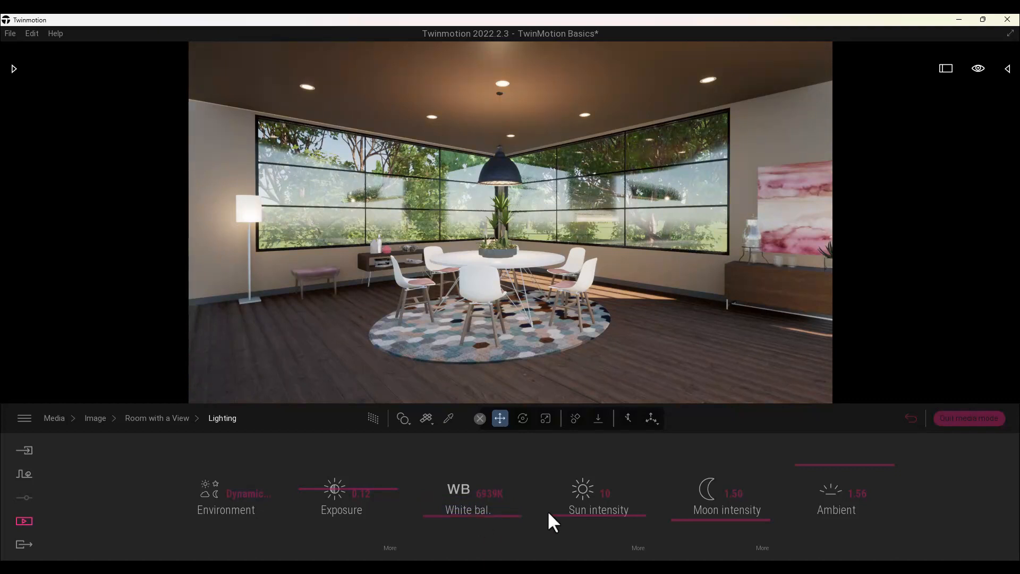
mouse_move(576, 515)
left_mouse_down()
mouse_move(574, 505)
mouse_move(572, 516)
left_mouse_up()
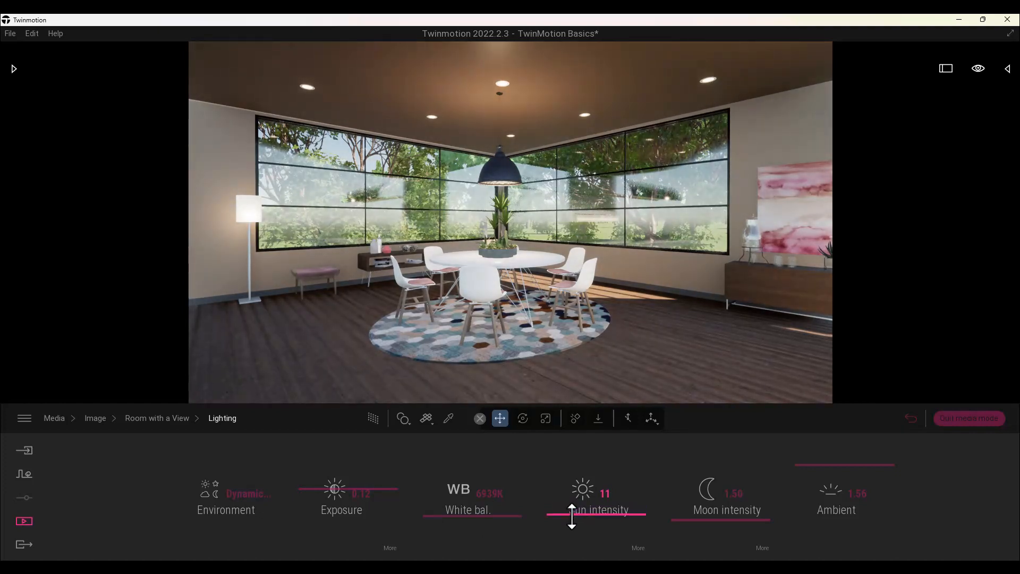
left_click_drag(572, 515, 571, 515)
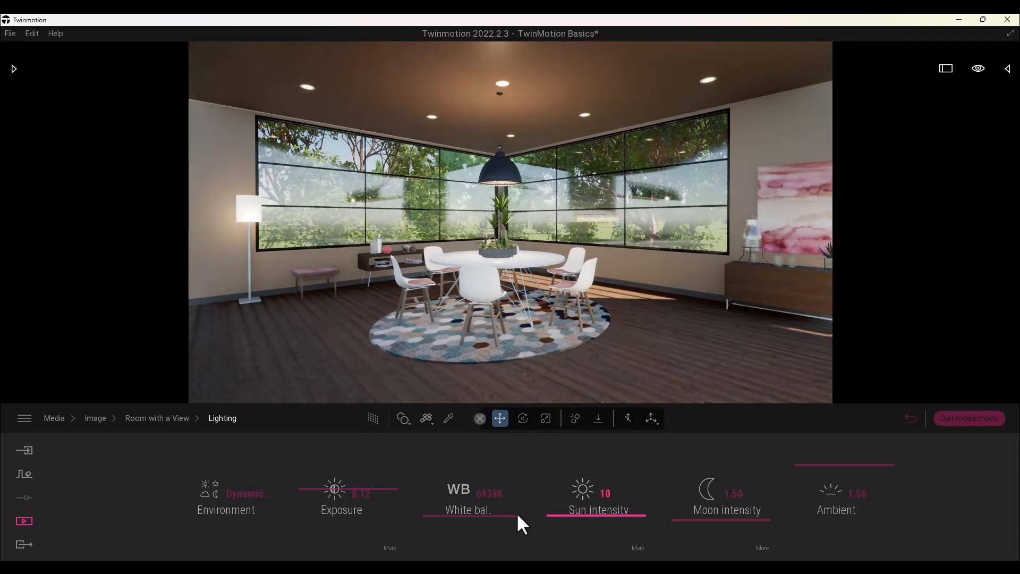
Preview the adjusted lighting with the Path Tracer, turn it back off and return to the image's settings
left_click(373, 419)
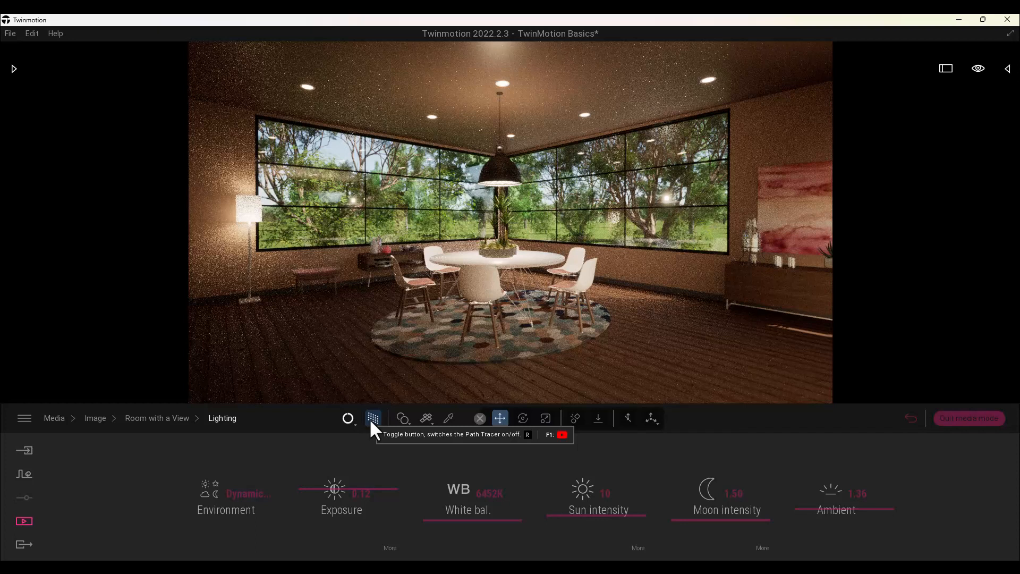
left_click(373, 419)
left_click(163, 418)
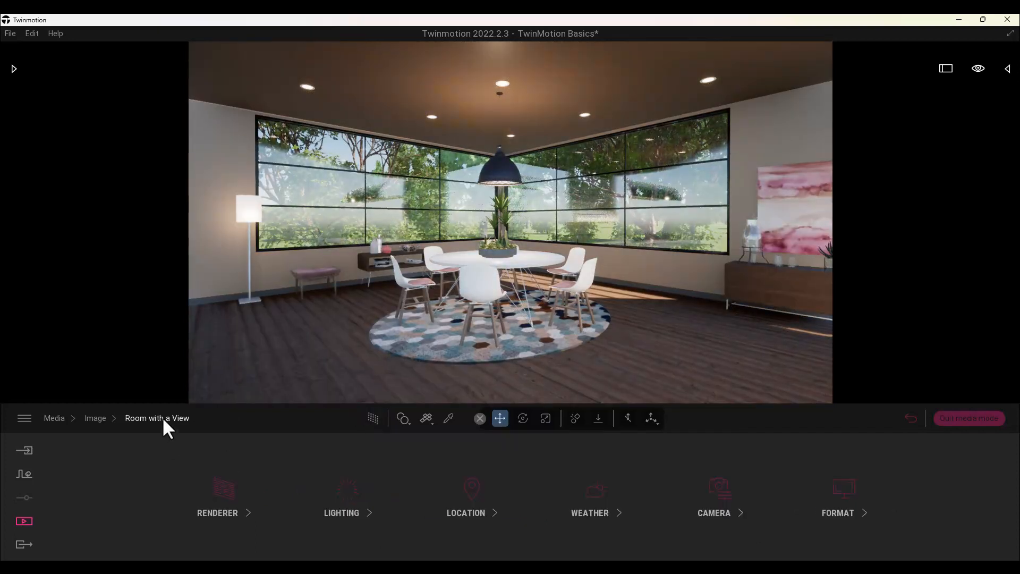
Review the image's location settings and its weather and season settings
left_click(473, 508)
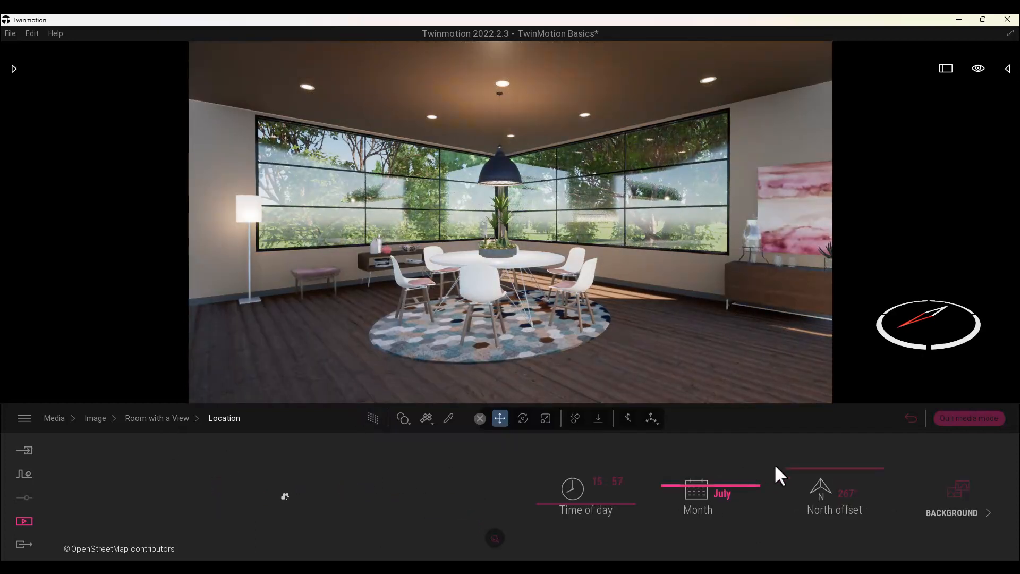
left_click(166, 422)
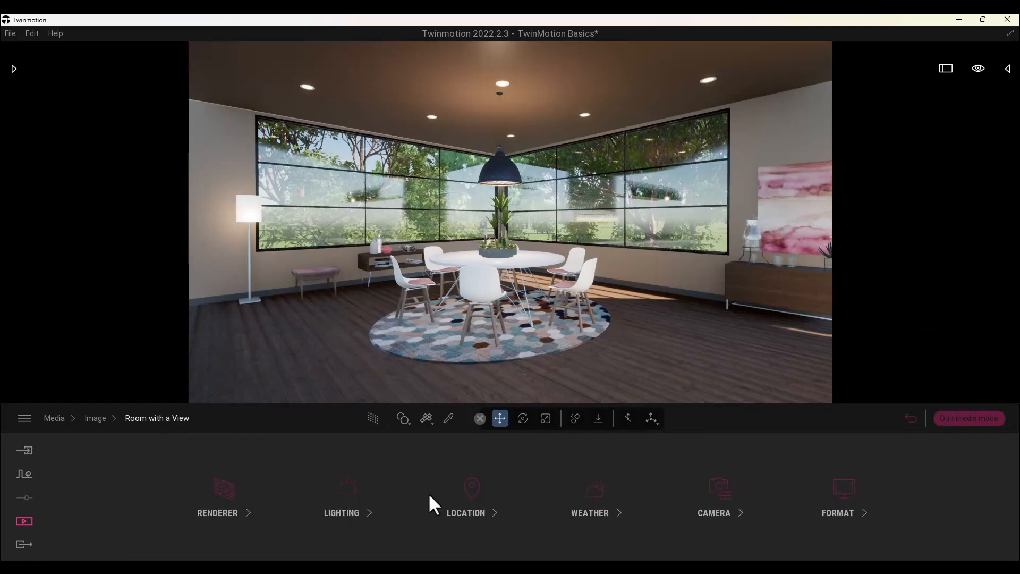
left_click(576, 508)
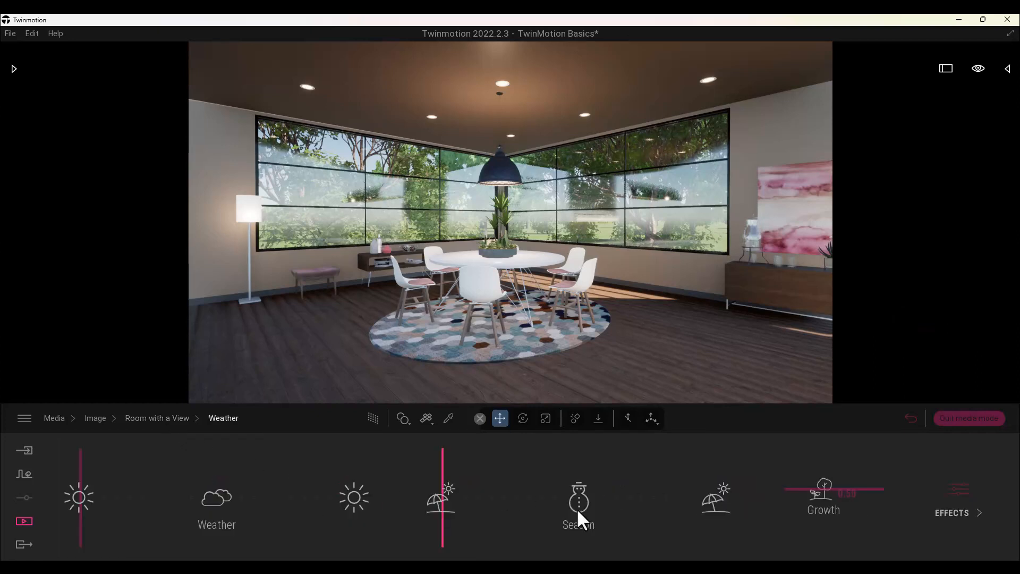
mouse_move(75, 489)
left_mouse_down()
mouse_move(328, 486)
mouse_move(80, 495)
left_mouse_up()
mouse_move(442, 463)
left_mouse_down()
mouse_move(583, 457)
mouse_move(425, 453)
left_mouse_up()
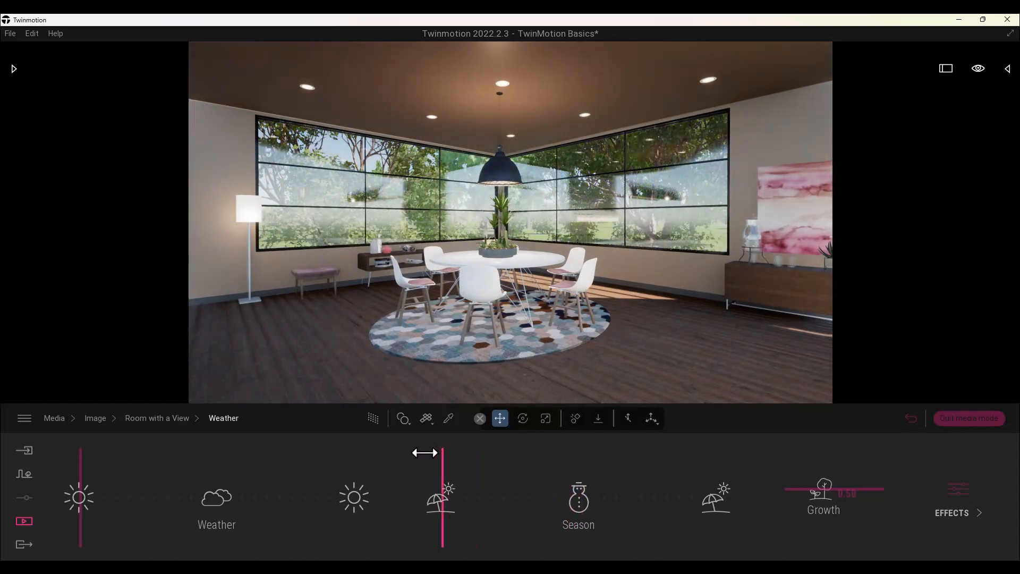
left_click(151, 418)
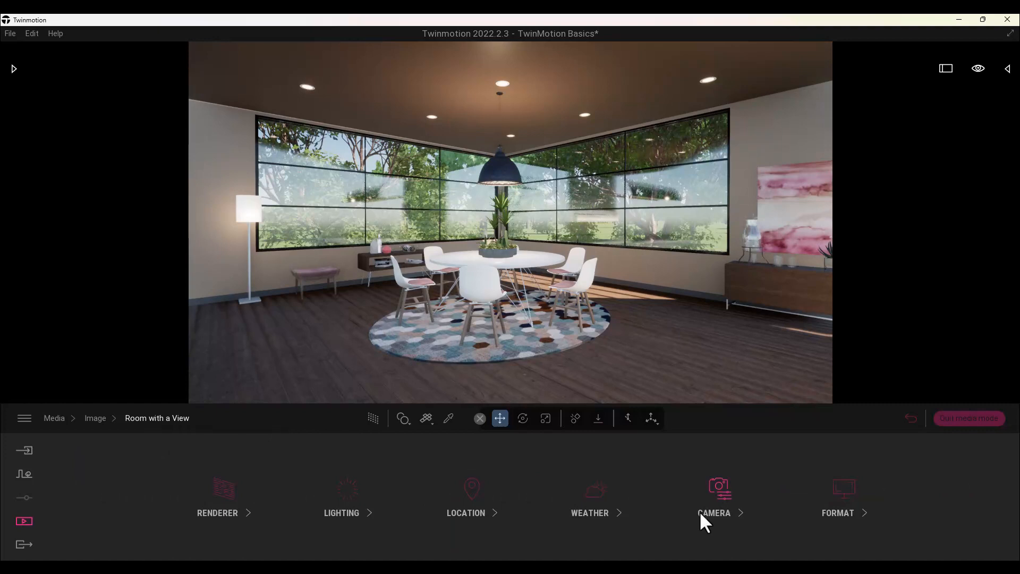
Set the image camera's vignetting to 58% and turn on Parallelism
left_click(714, 510)
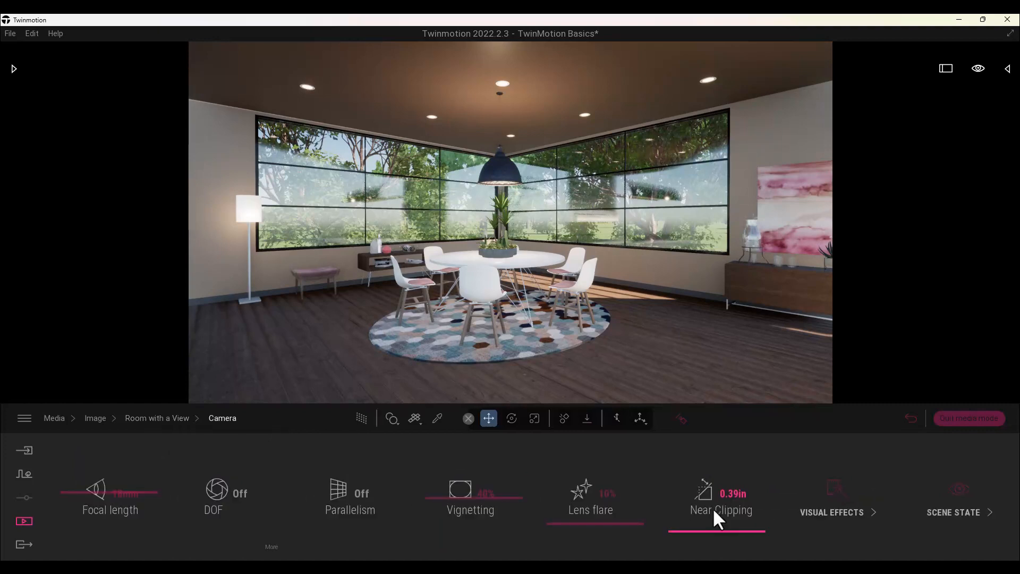
mouse_move(462, 497)
left_mouse_down()
mouse_move(468, 464)
mouse_move(472, 490)
mouse_move(473, 481)
left_mouse_up()
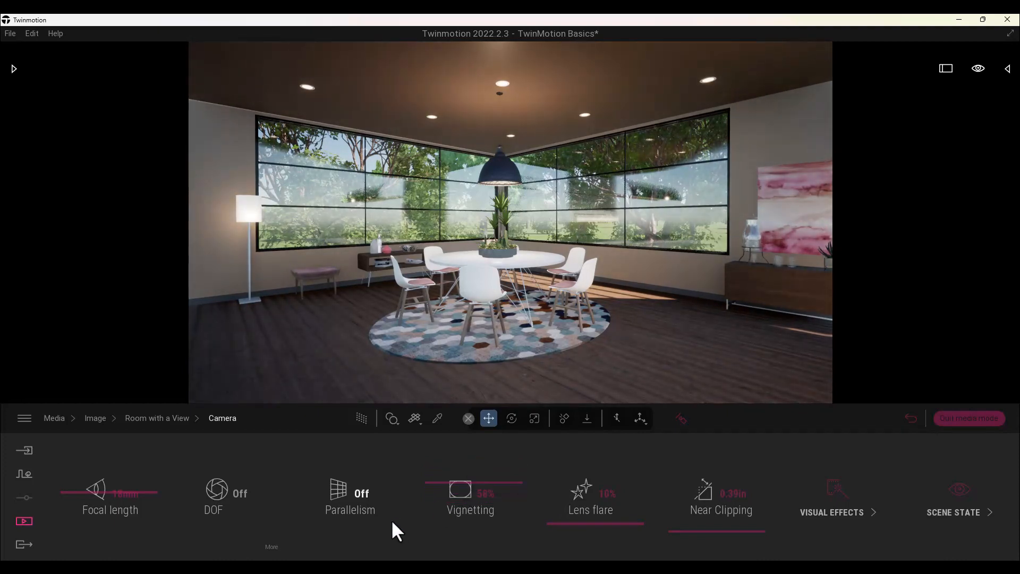
left_click(362, 494)
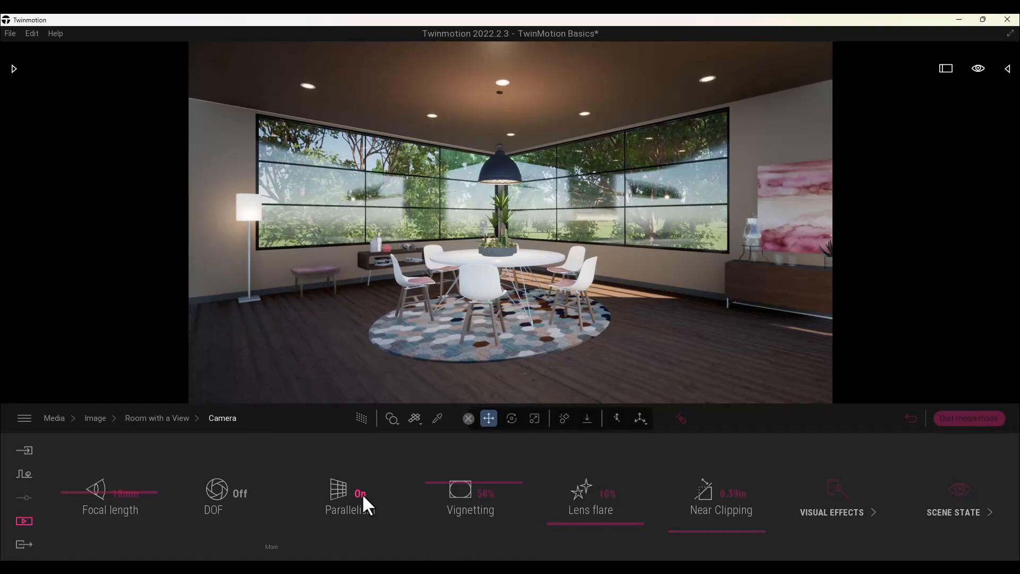
Turn on the camera's depth of field and pick the centre of the round table as the focus point
left_click(241, 493)
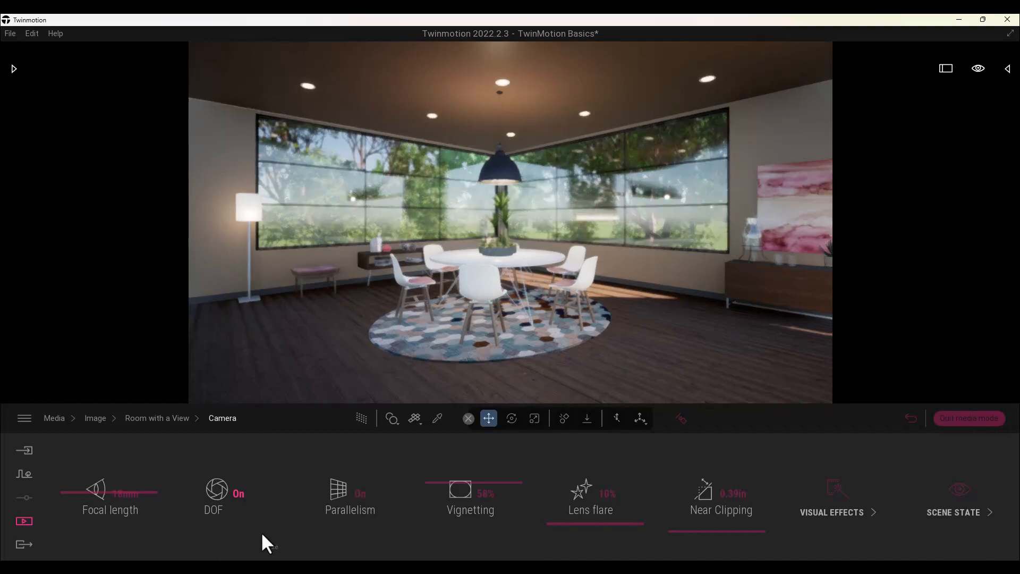
left_click(276, 553)
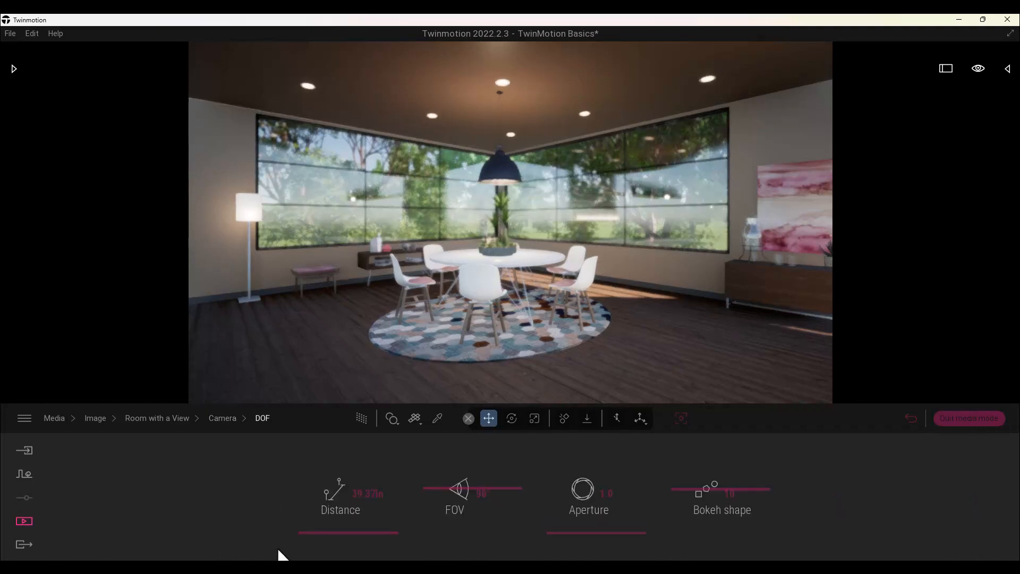
left_click(682, 420)
left_click(495, 257)
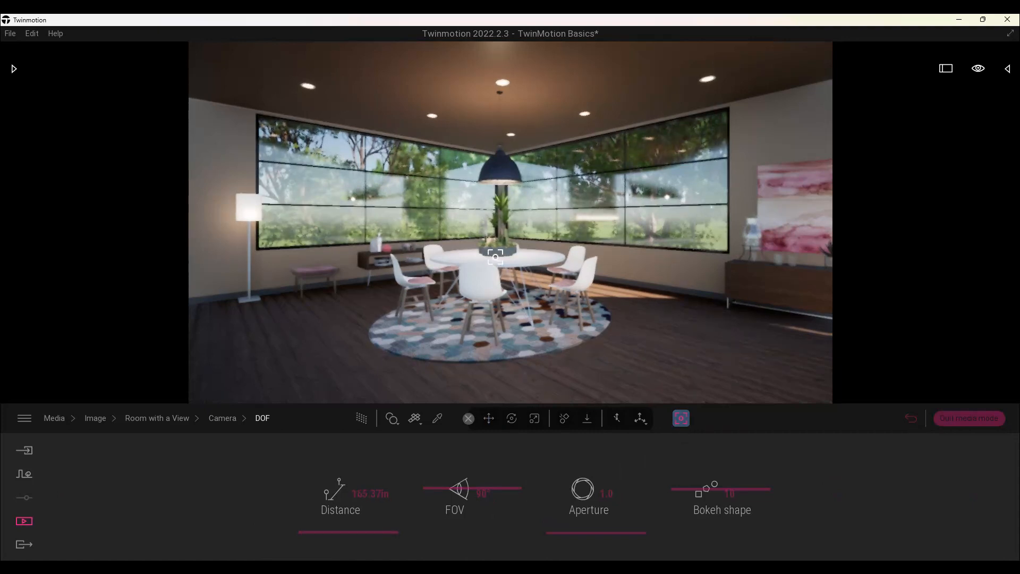
Set the depth-of-field distance to 96 in and preview the result with the Path Tracer
mouse_move(360, 532)
left_mouse_down()
mouse_move(359, 497)
mouse_move(362, 543)
left_mouse_up()
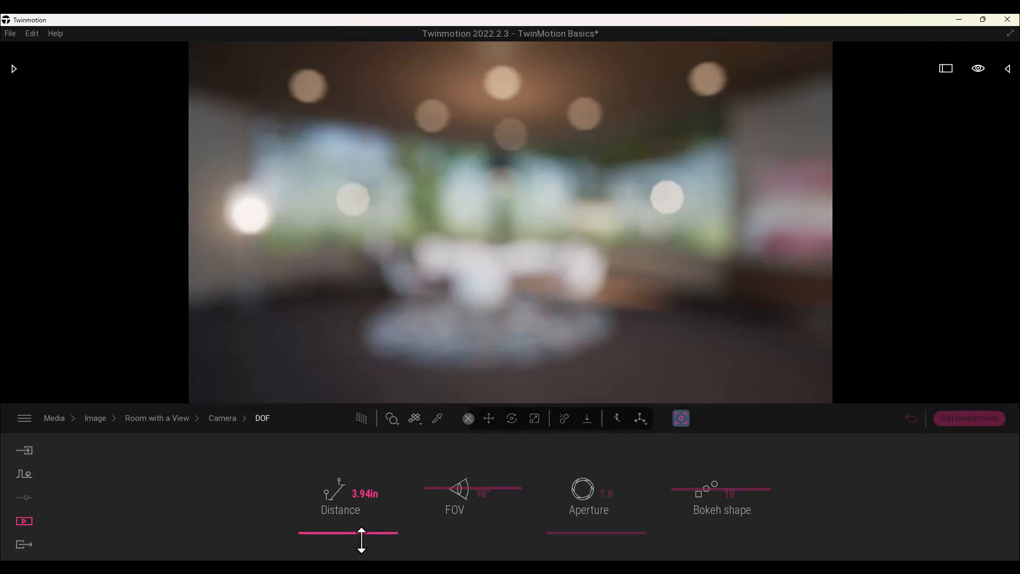
left_click_drag(361, 533, 363, 539)
left_click_drag(372, 498, 350, 496)
type("96")
key("Return")
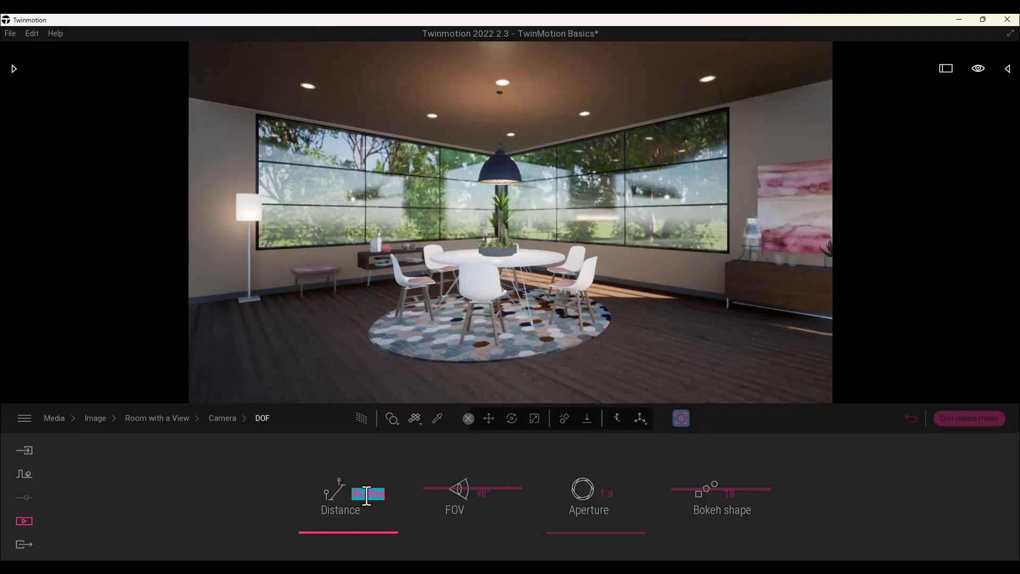
left_click(361, 419)
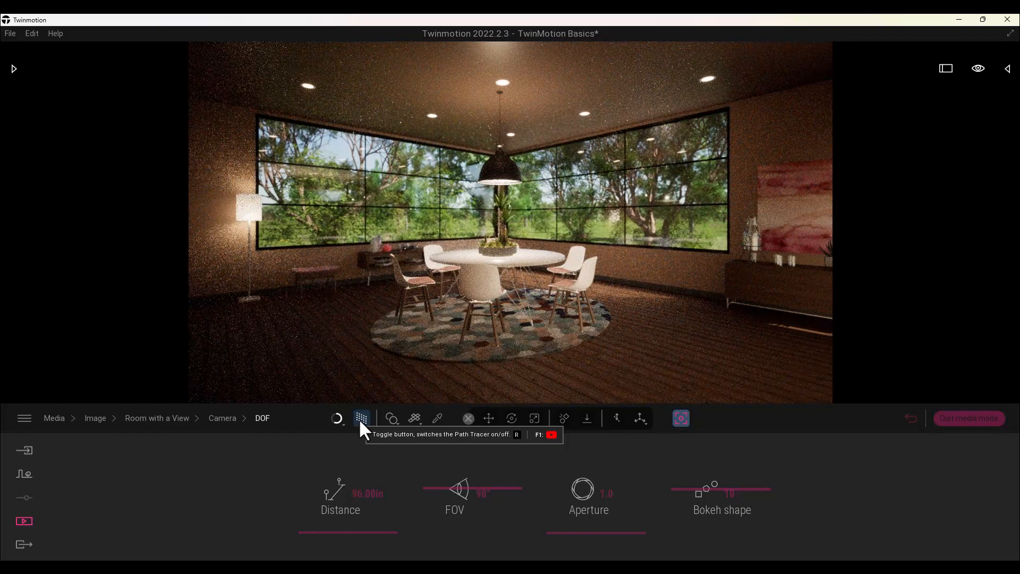
left_click(166, 418)
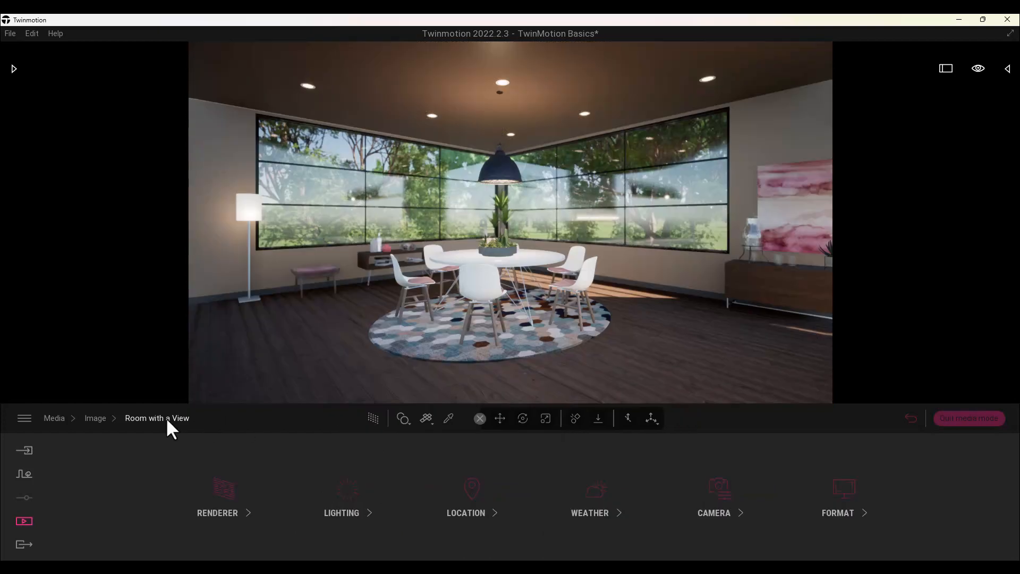
Set the image's output size to 4K UHD 3840x2160 and refresh the saved Room with a View image
left_click(834, 511)
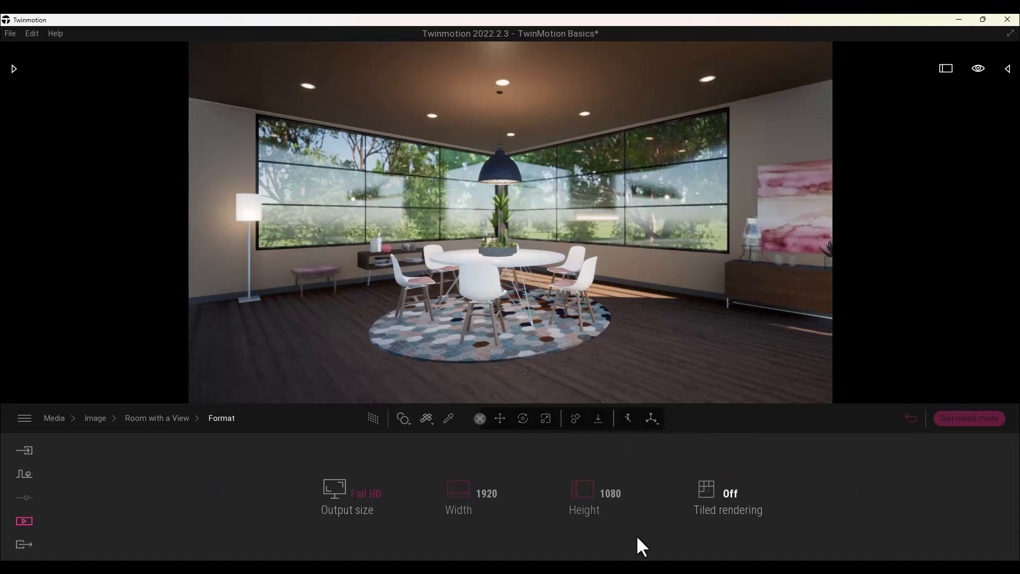
left_click(363, 495)
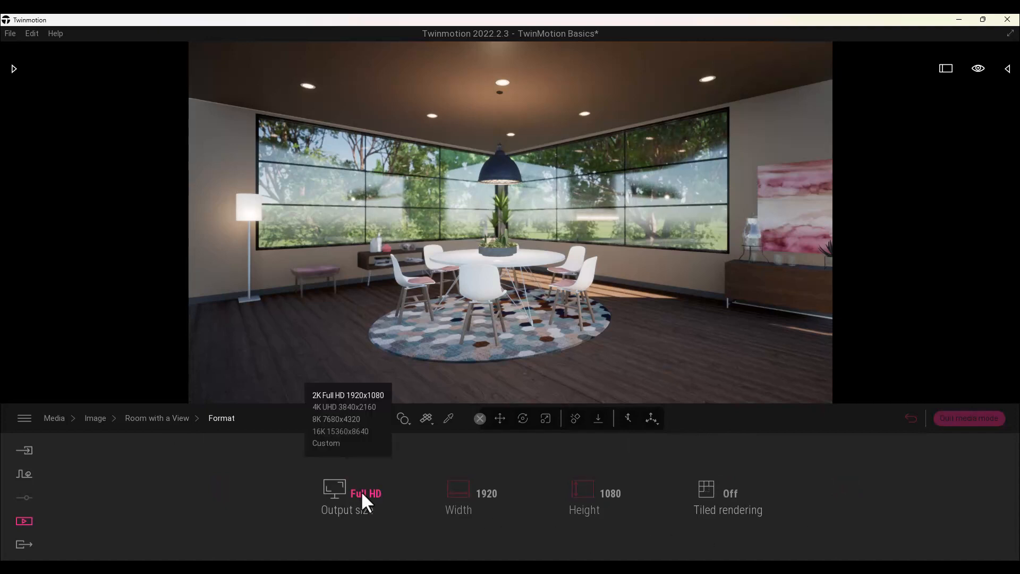
left_click(353, 408)
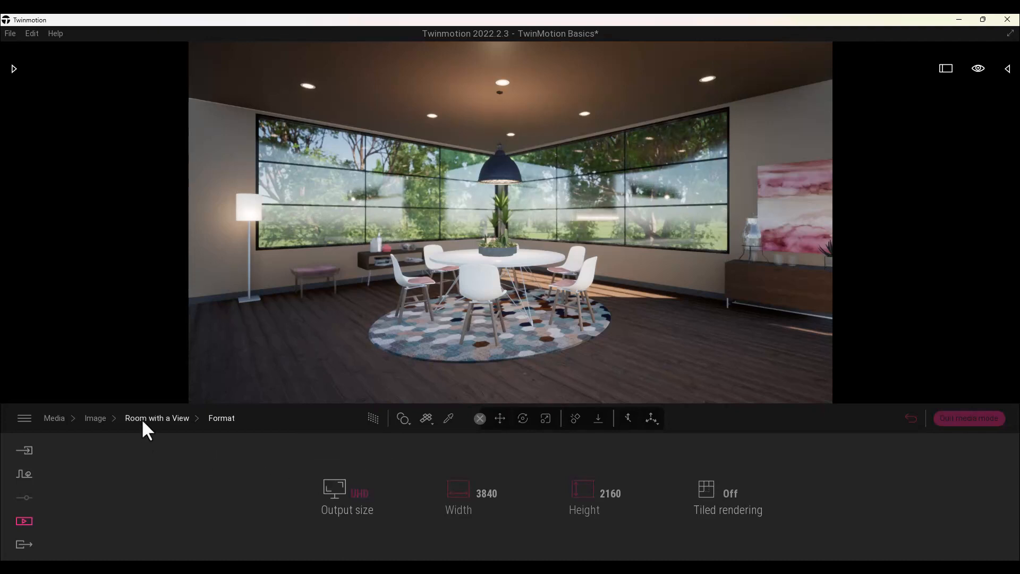
left_click(103, 419)
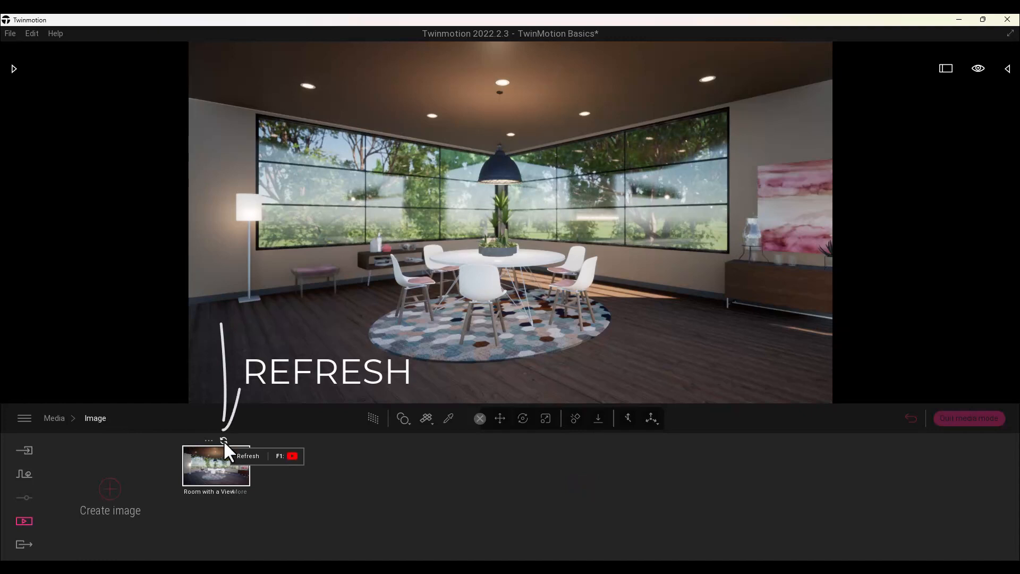
left_click(223, 440)
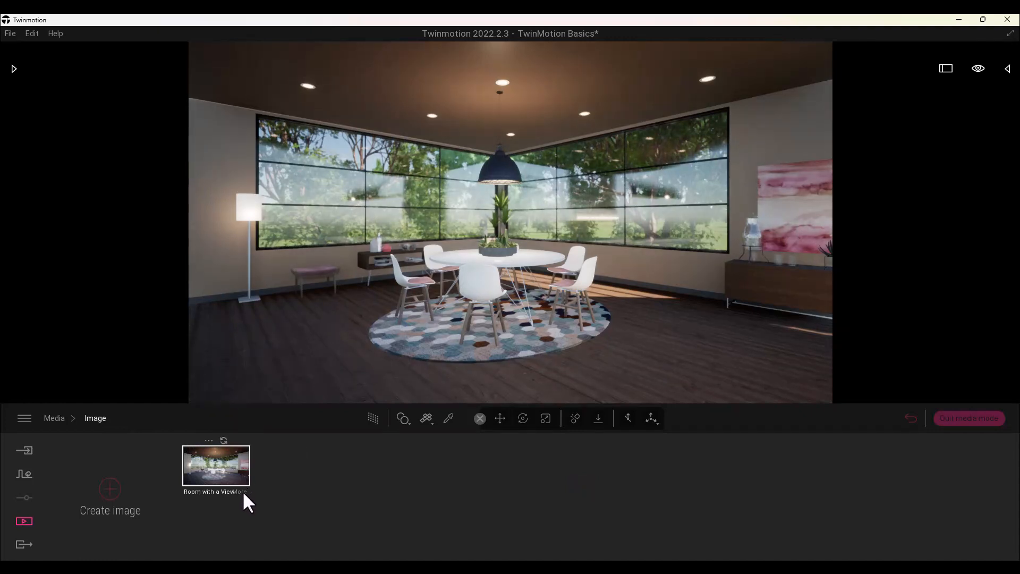
Turn on the Path Tracer in the renderer settings of the Room with a View image
left_click(243, 492)
left_click(246, 517)
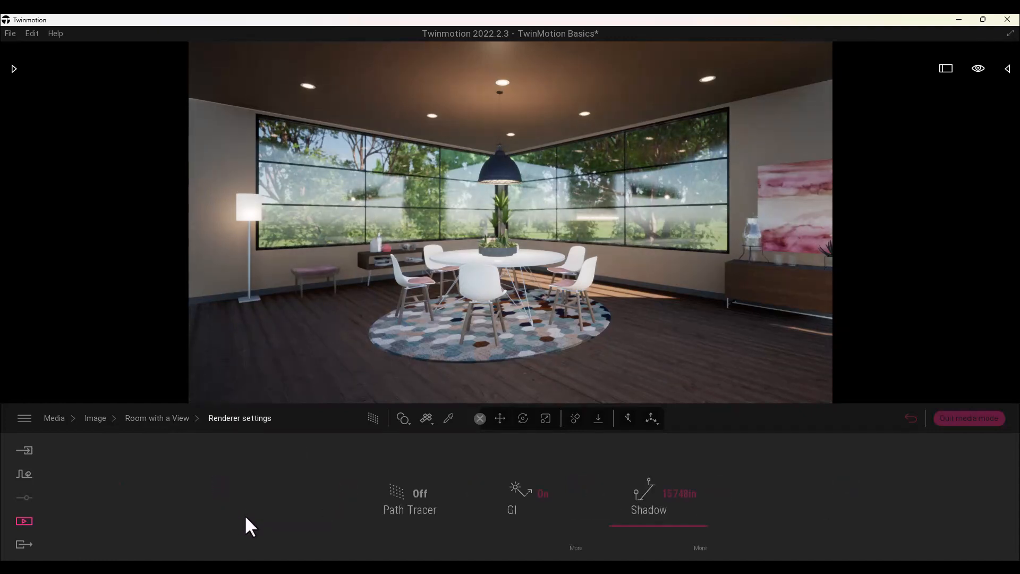
left_click(420, 496)
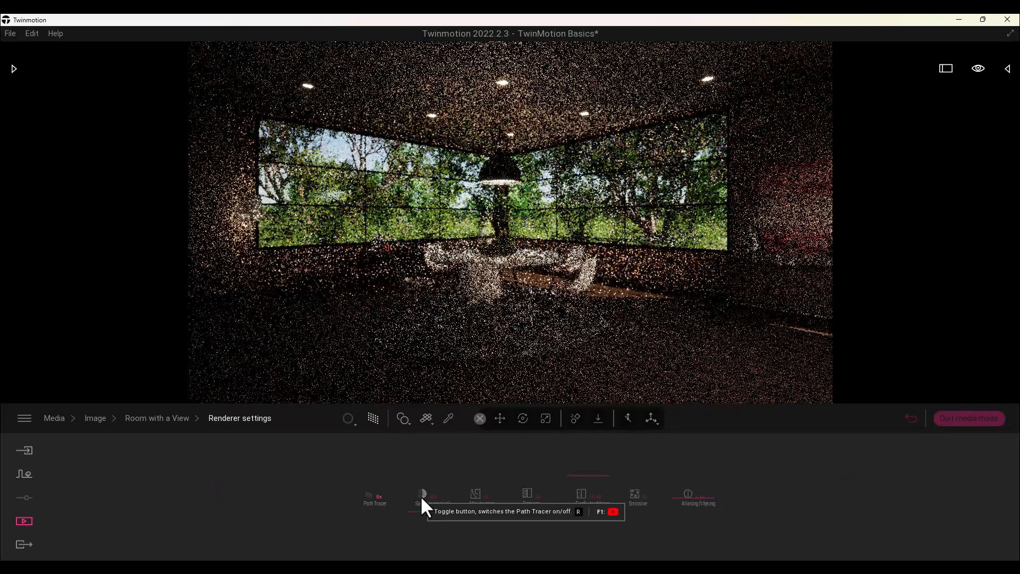
Leave the image's renderer settings, quit media mode and return to the saved Room with a View image
right_click(849, 454)
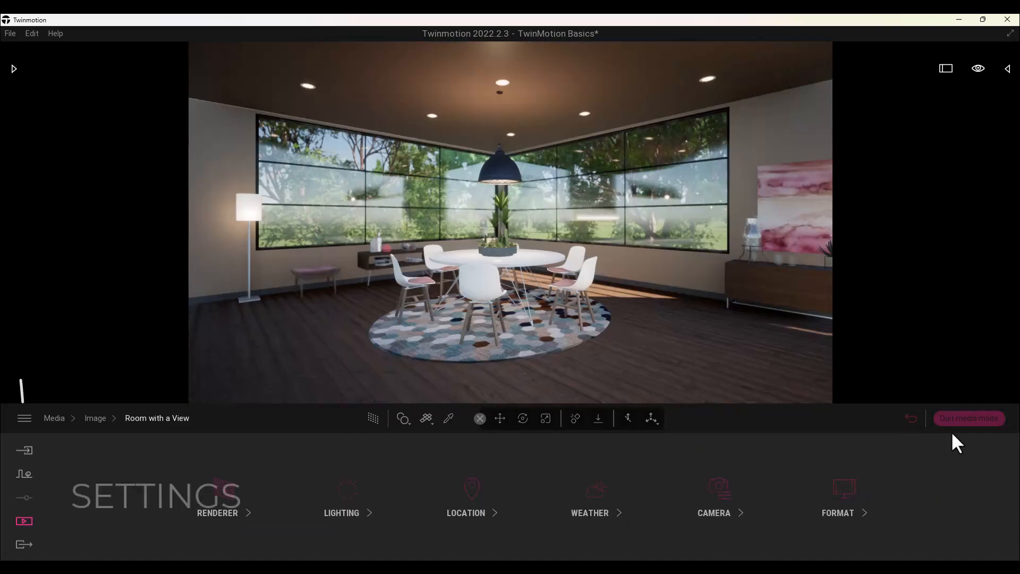
left_click(979, 418)
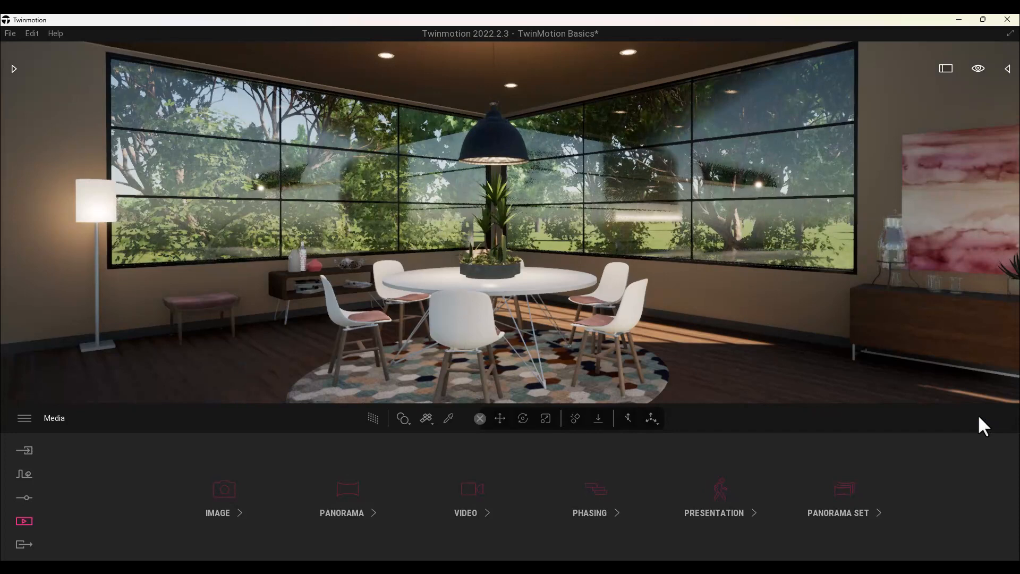
left_click(224, 492)
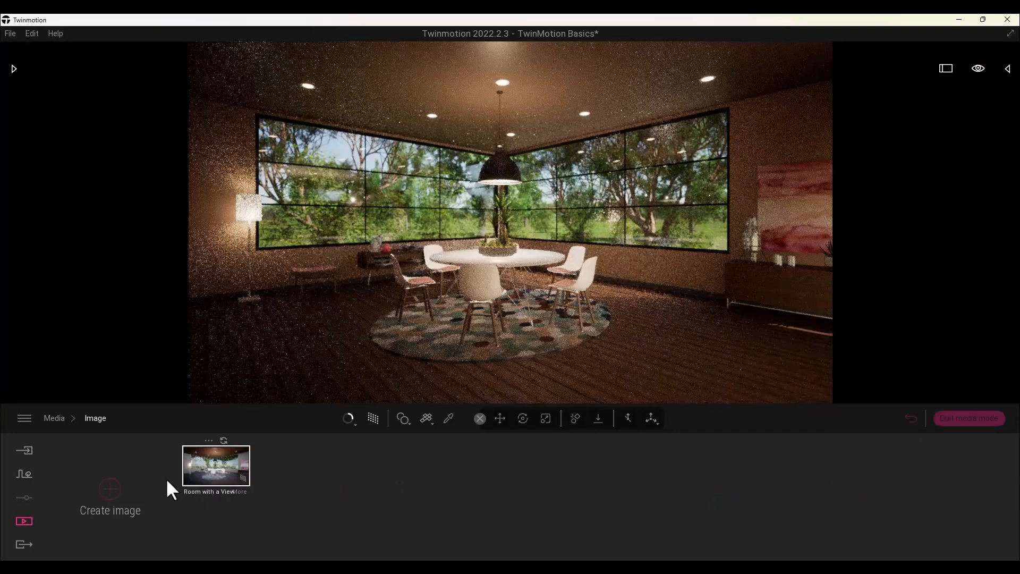
Select the Room with a View image for local image export and start the export
left_click(30, 544)
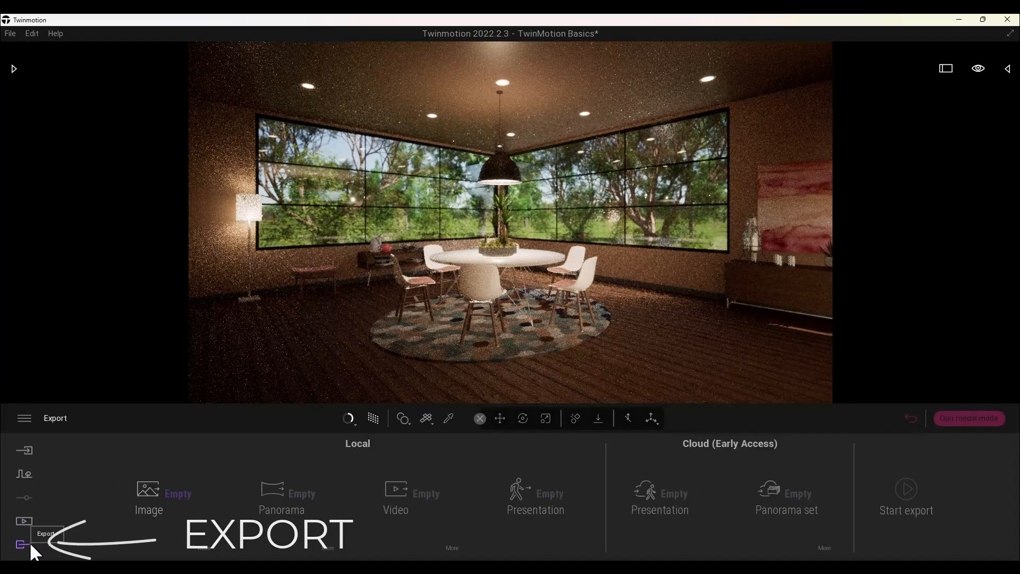
left_click(180, 495)
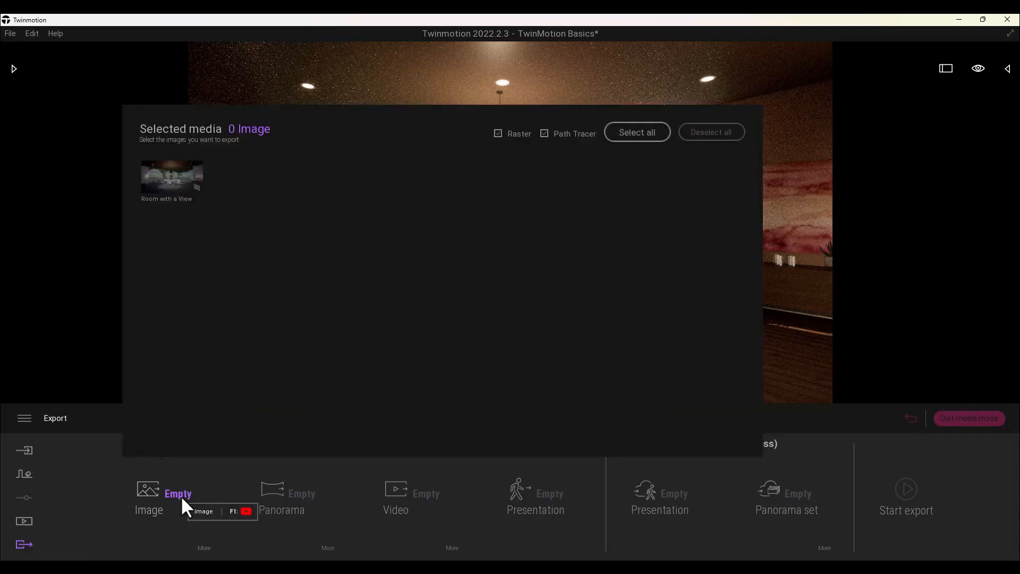
left_click(181, 181)
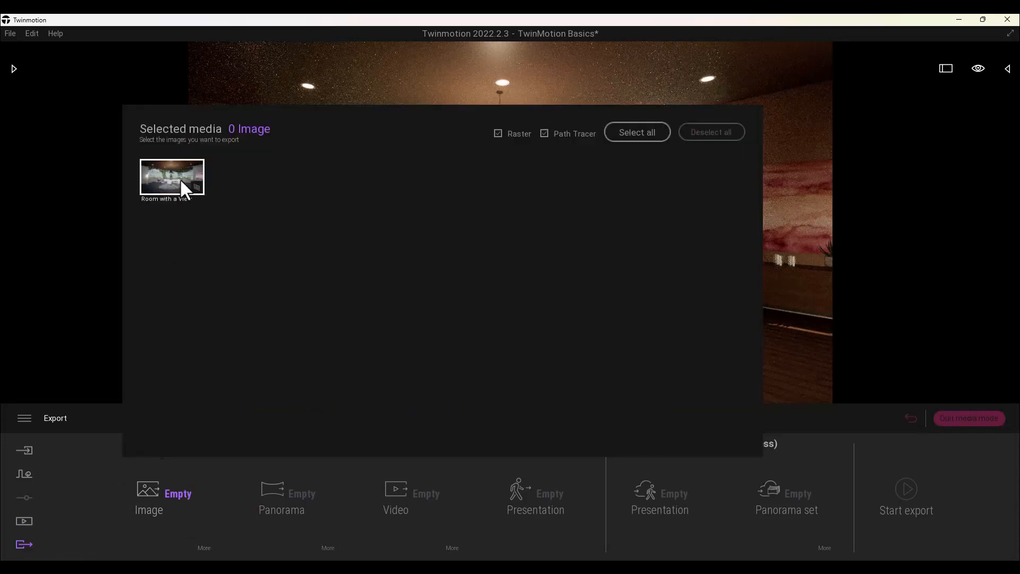
left_click(111, 453)
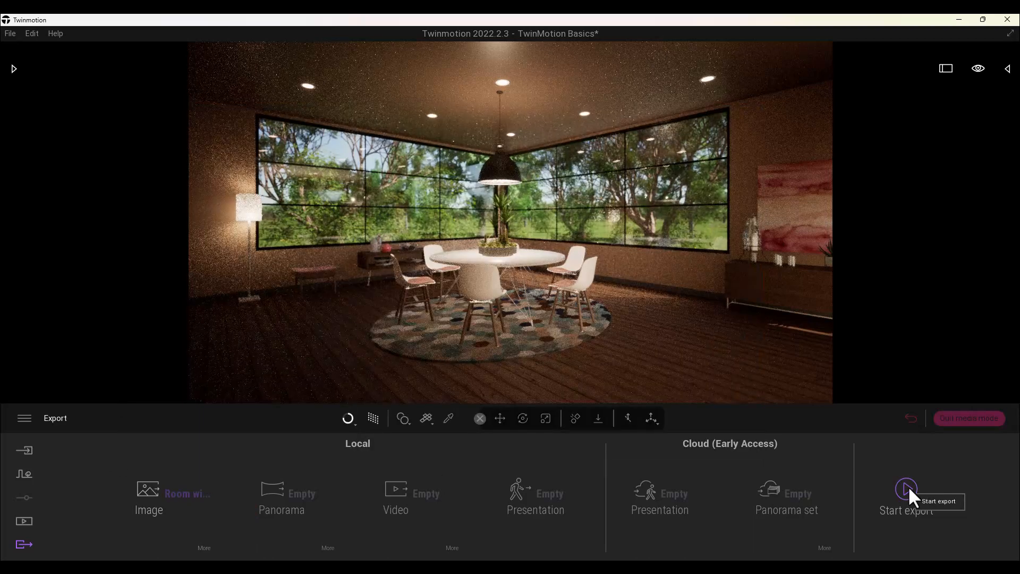
left_click(907, 486)
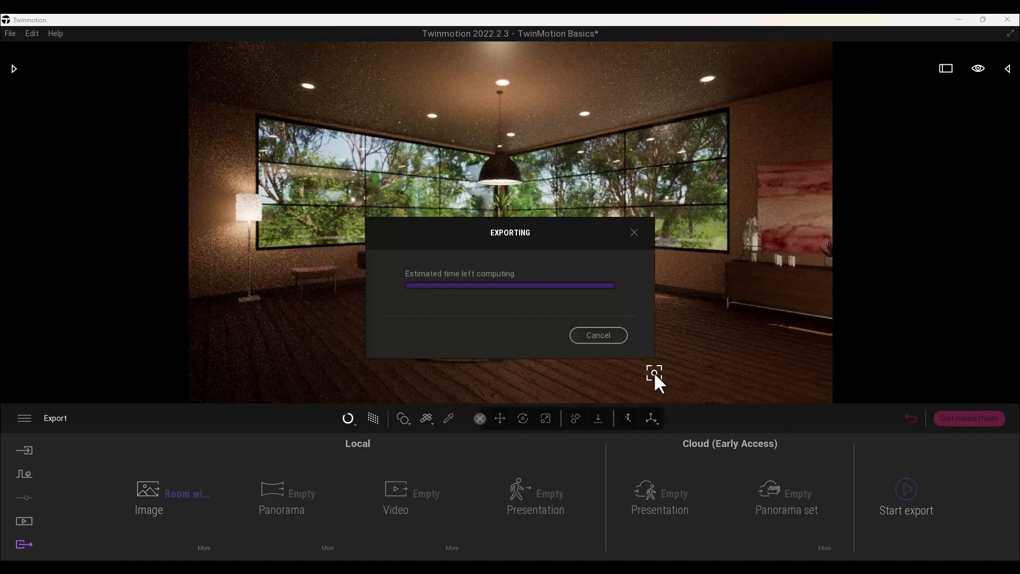